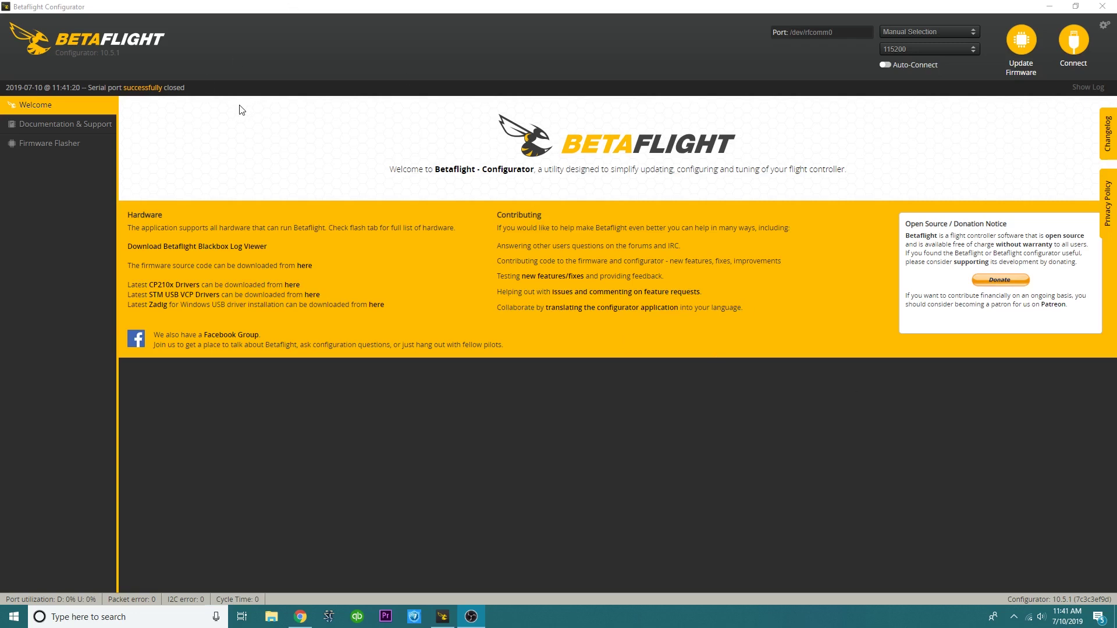
# Connect to the flight controller on COM3 at 115200 baud.
pyautogui.moveTo(127, 54)
pyautogui.mouseDown()
pyautogui.moveTo(101, 55)
pyautogui.moveTo(124, 55)
pyautogui.mouseUp()
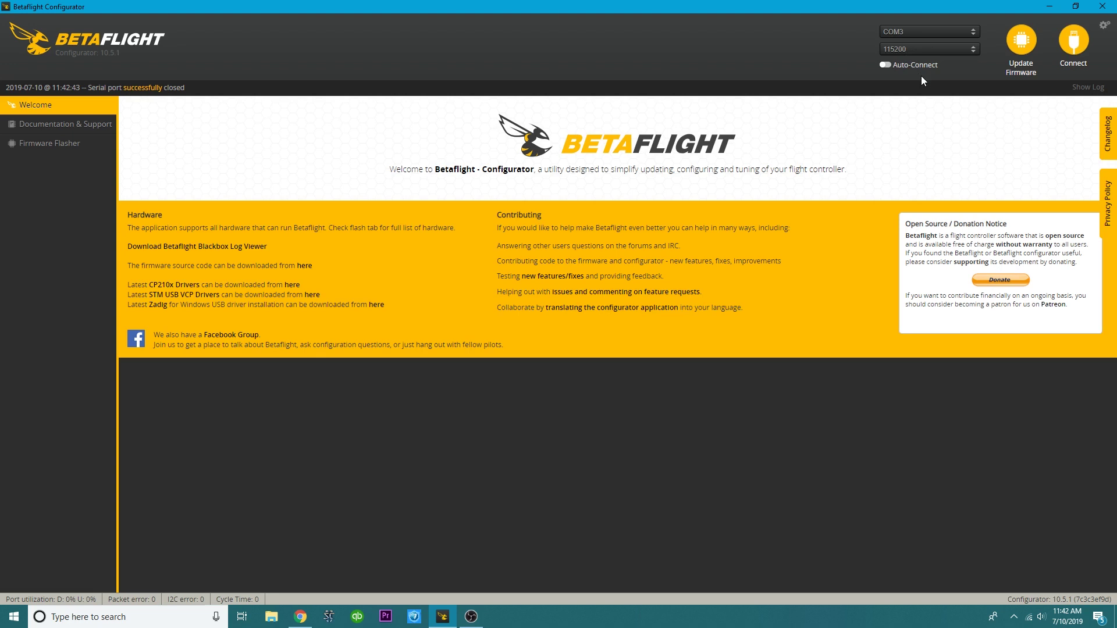
pyautogui.click(1073, 40)
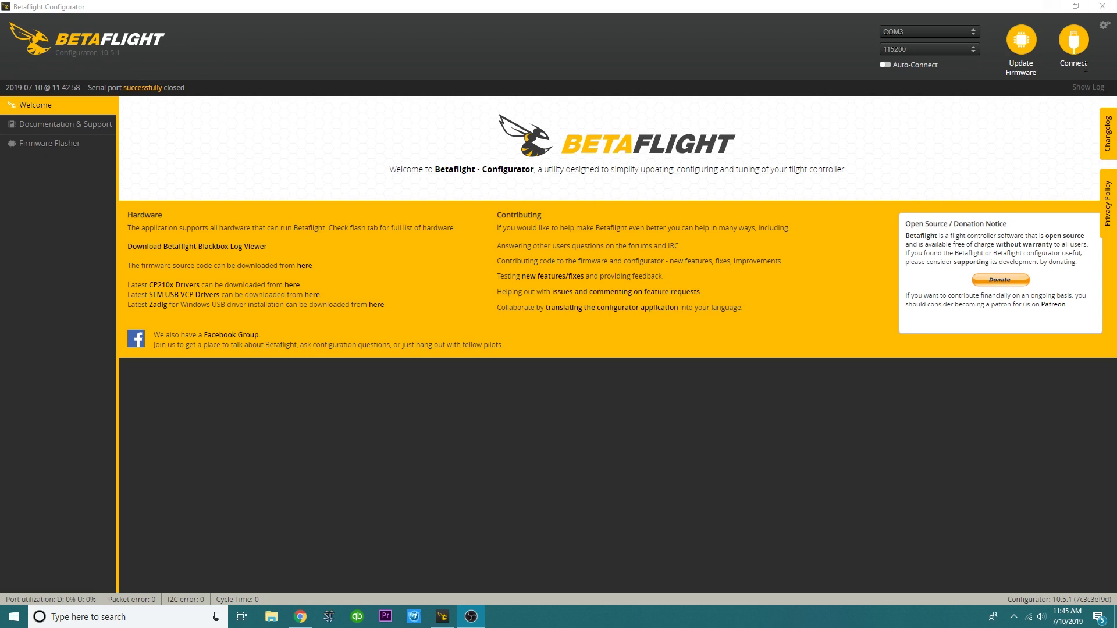
pyautogui.click(1073, 41)
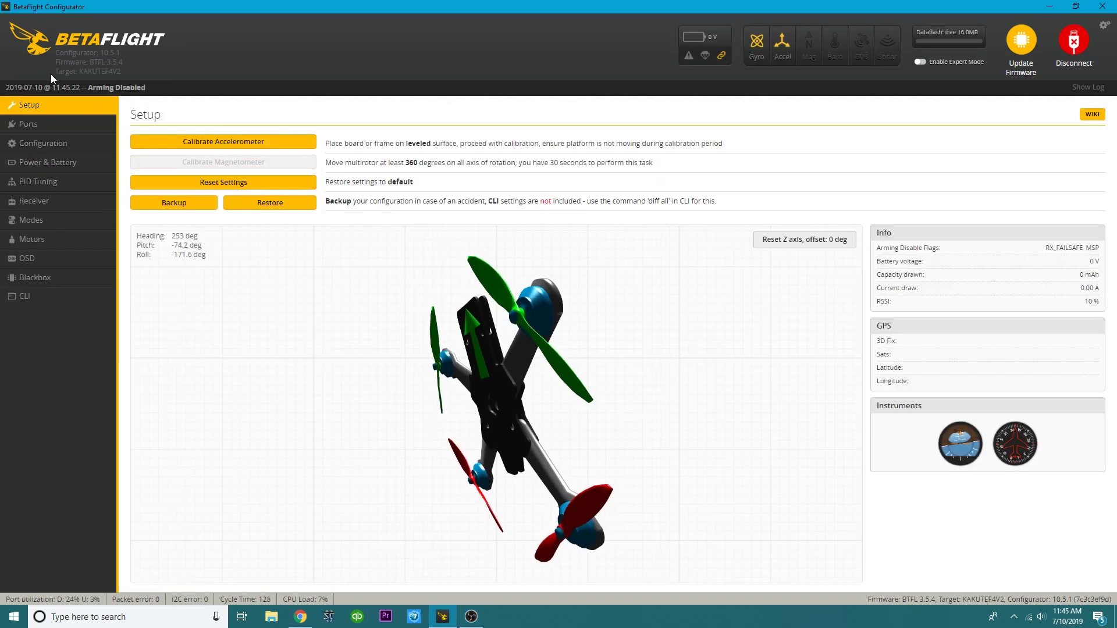
# Check the configurator version, firmware version and board target listed beneath the Betaflight logo.
pyautogui.moveTo(54, 51); pyautogui.dragTo(121, 72)
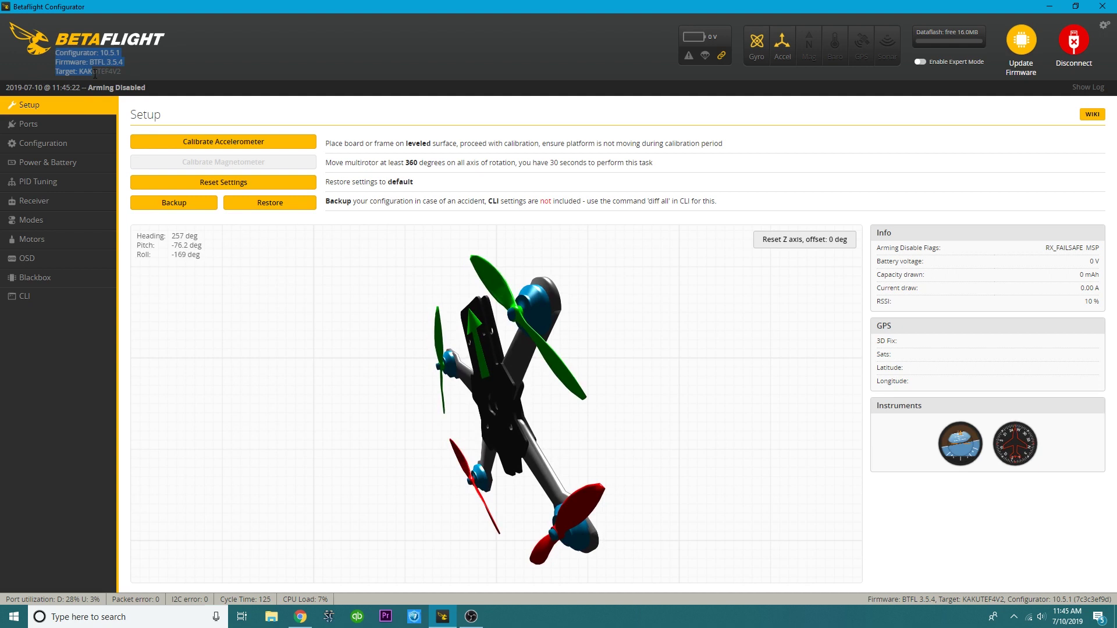
pyautogui.click(121, 72)
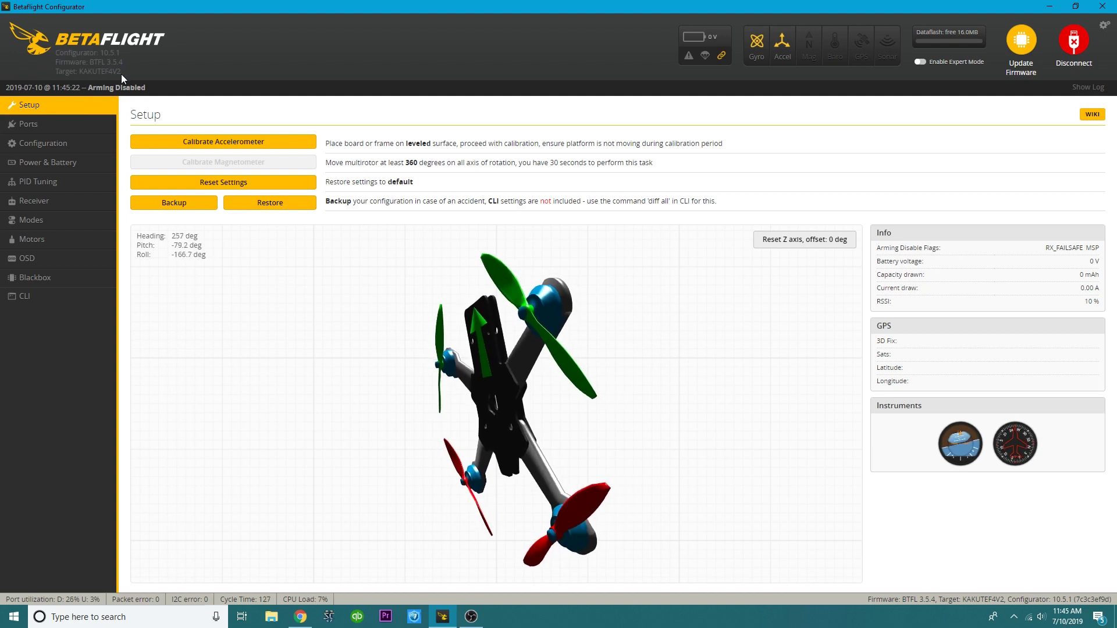
pyautogui.tripleClick(121, 75)
pyautogui.click(124, 74)
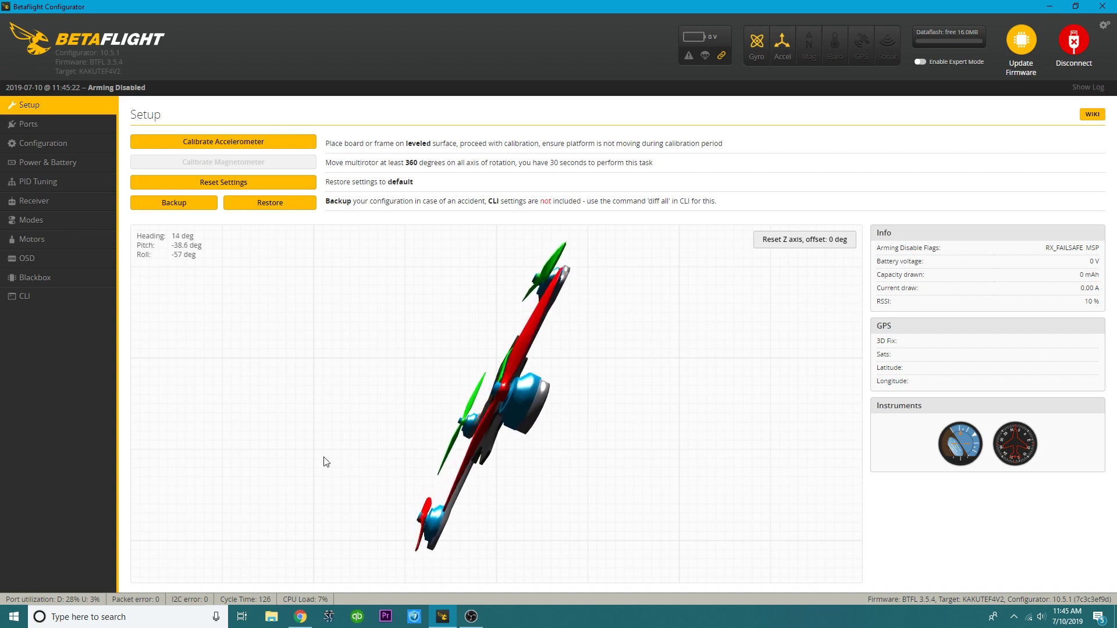
# Run the version command in the flight controller's CLI.
pyautogui.click(30, 296)
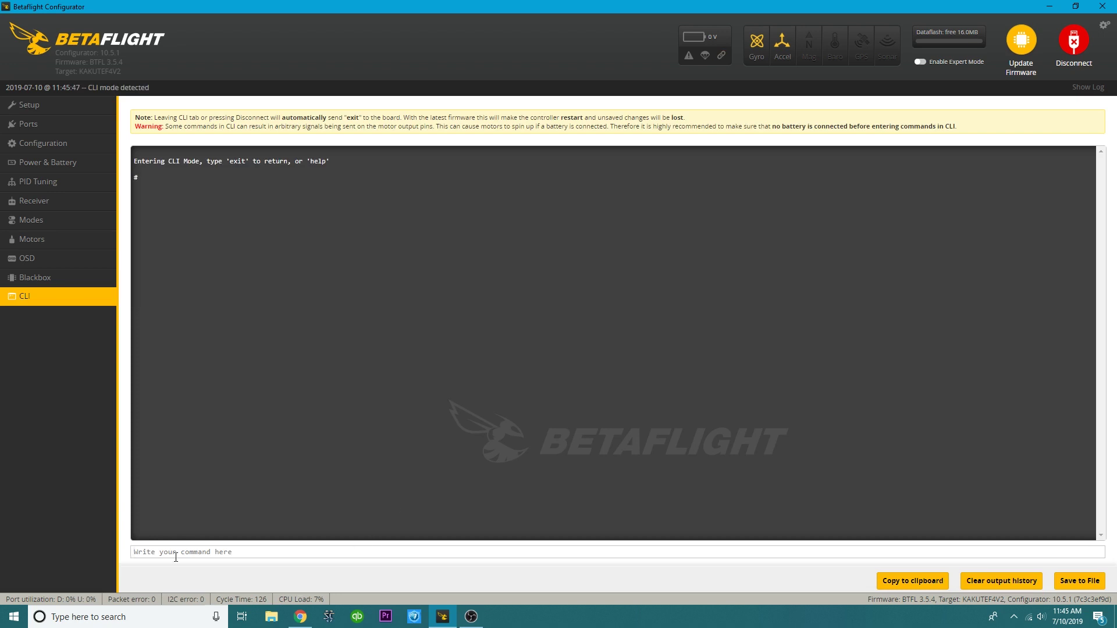
pyautogui.write('version')
pyautogui.press('Return')
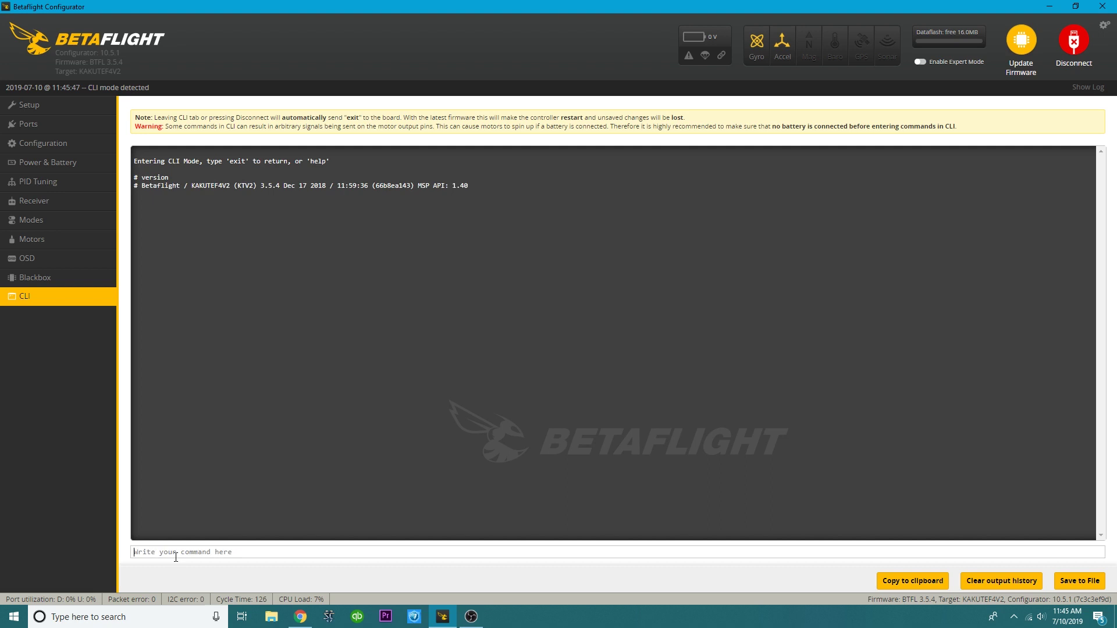
# Examine the board target and firmware number in the version output, and disconnect the flight controller.
pyautogui.moveTo(191, 188); pyautogui.dragTo(255, 187)
pyautogui.click(308, 284)
pyautogui.moveTo(260, 186); pyautogui.dragTo(280, 186)
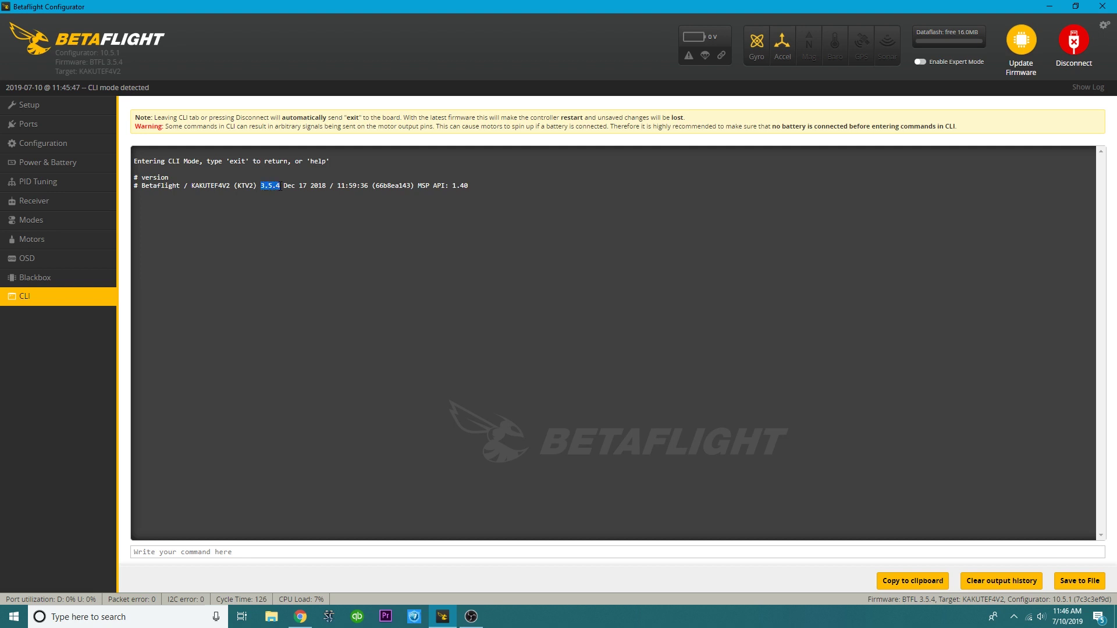
pyautogui.click(293, 188)
pyautogui.moveTo(229, 188); pyautogui.dragTo(192, 187)
pyautogui.click(206, 187)
pyautogui.click(1073, 40)
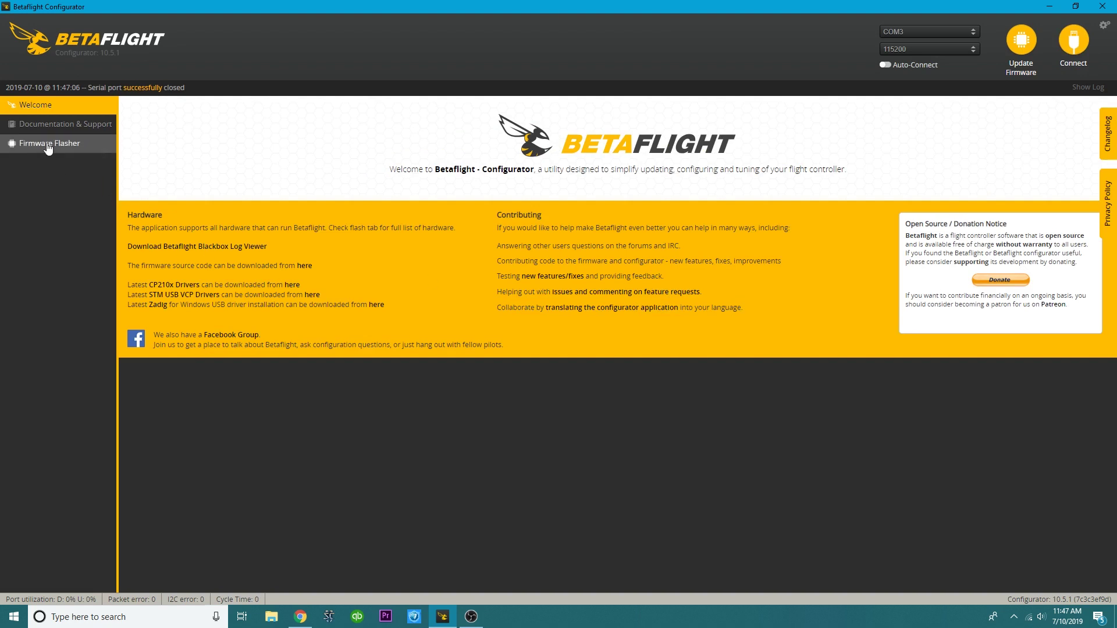
# Reconnect the flight controller and run the bl command in the CLI to reboot it into bootloader mode.
pyautogui.click(1018, 38)
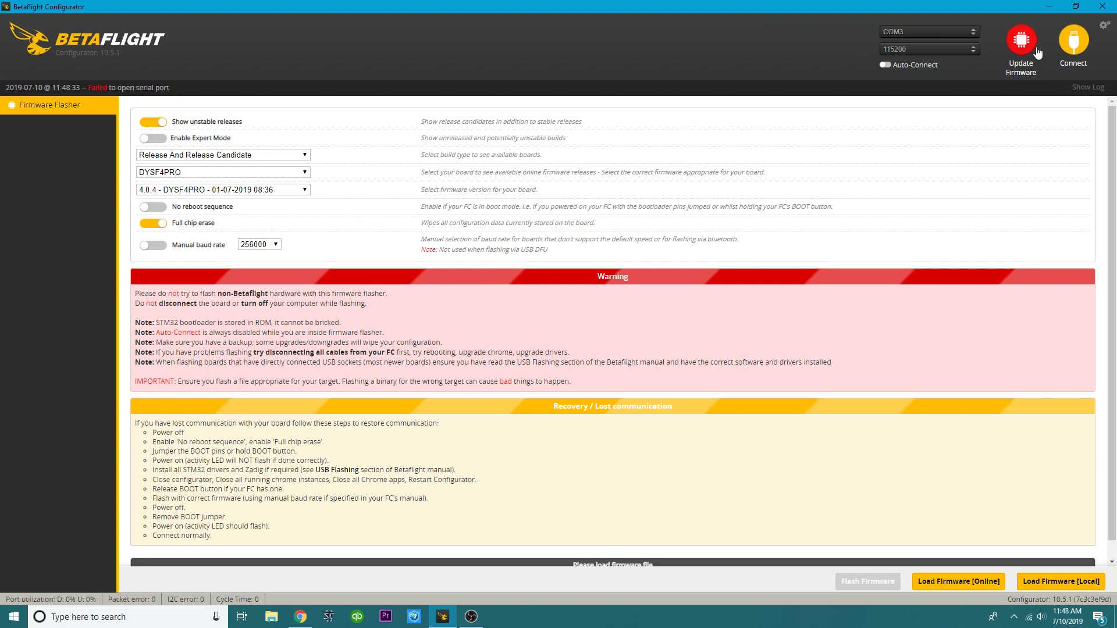
pyautogui.click(1074, 39)
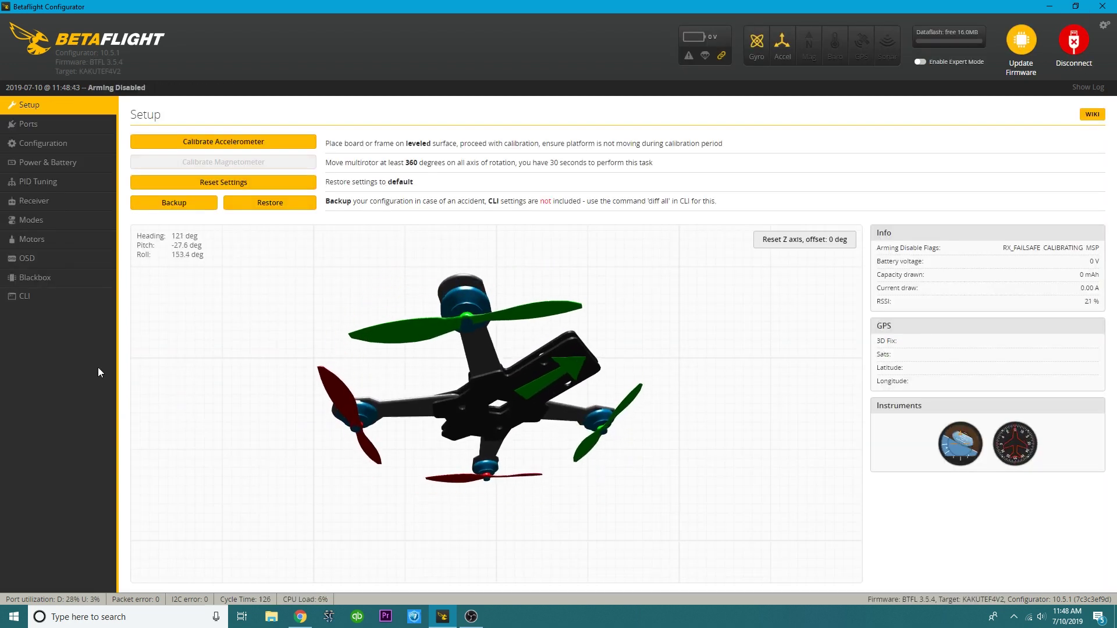
pyautogui.click(24, 297)
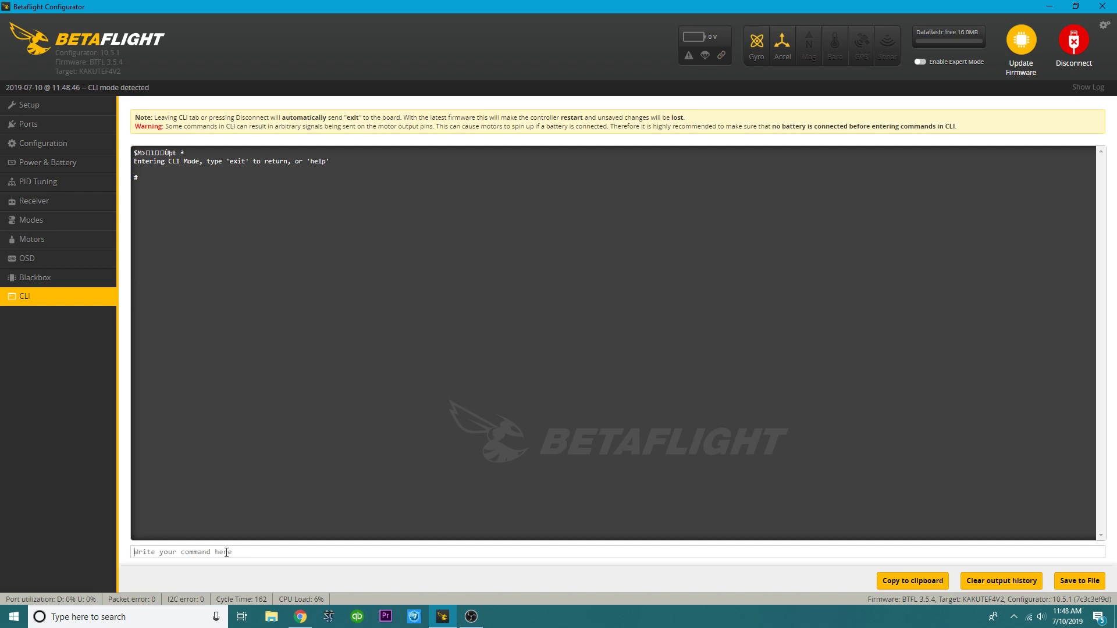
pyautogui.write('bl')
pyautogui.press('Return')
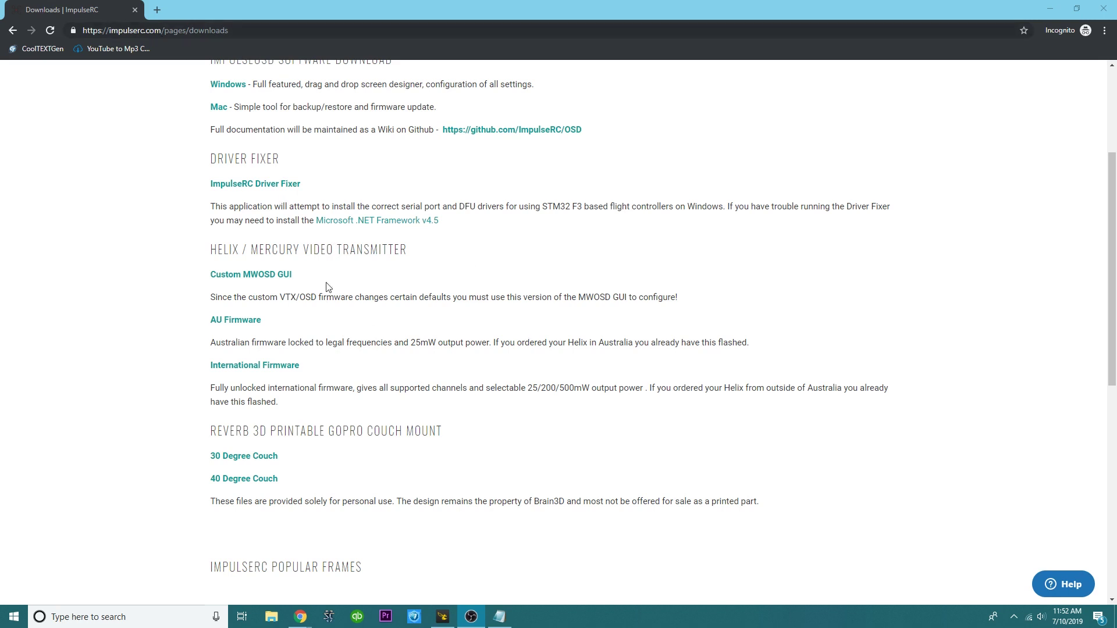
# Download the ImpulseRC Driver Fixer from the ImpulseRC downloads page and run it from the desktop.
pyautogui.click(270, 185)
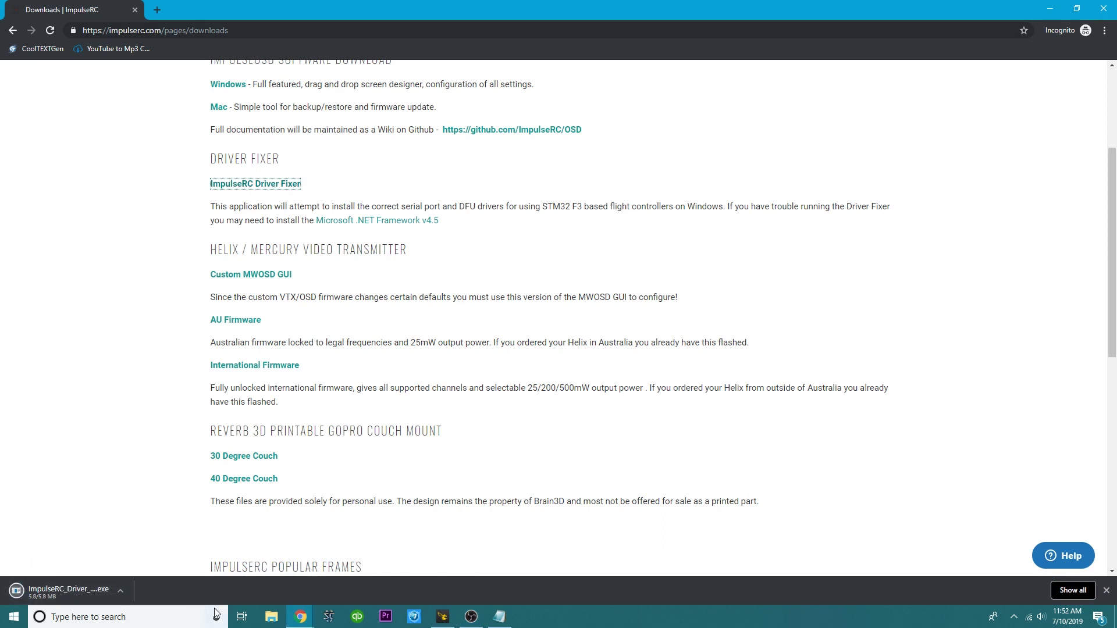
pyautogui.press('super+d')
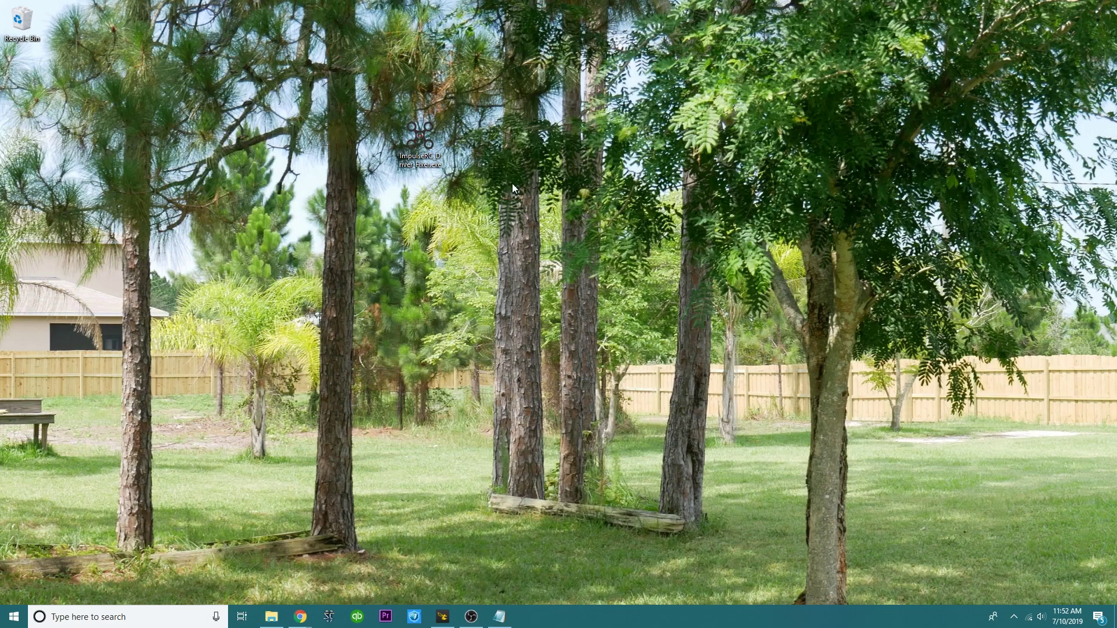
pyautogui.moveTo(429, 167); pyautogui.dragTo(421, 492)
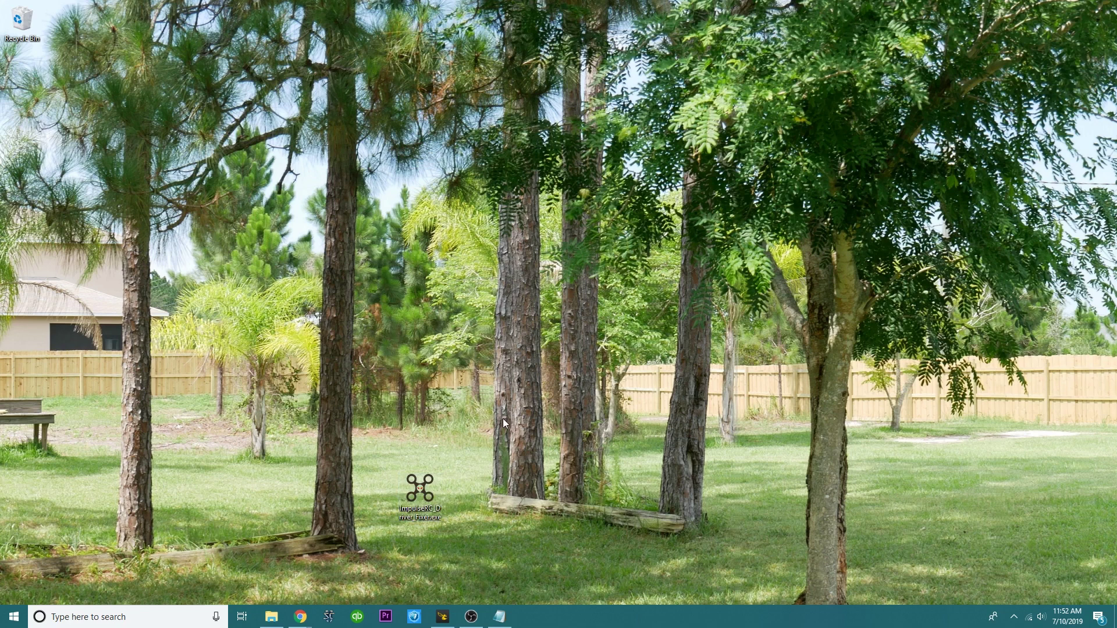
pyautogui.moveTo(503, 419); pyautogui.dragTo(508, 392)
pyautogui.doubleClick(425, 487)
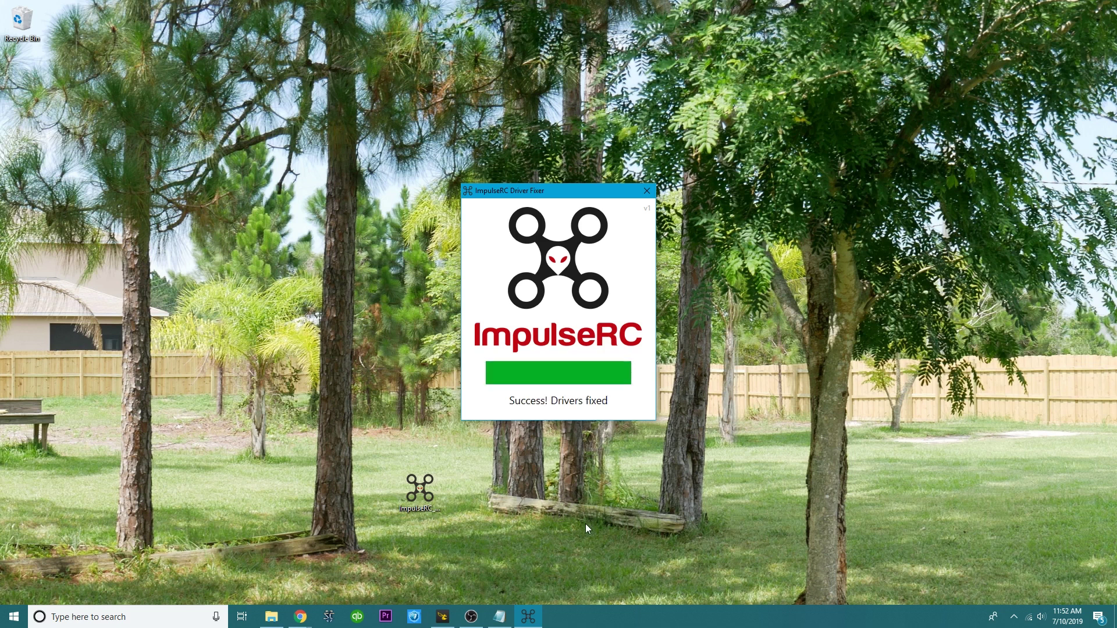
# Switch to Betaflight Configurator, open the firmware flasher and choose KAKUTEF4V2 as the board.
pyautogui.click(442, 616)
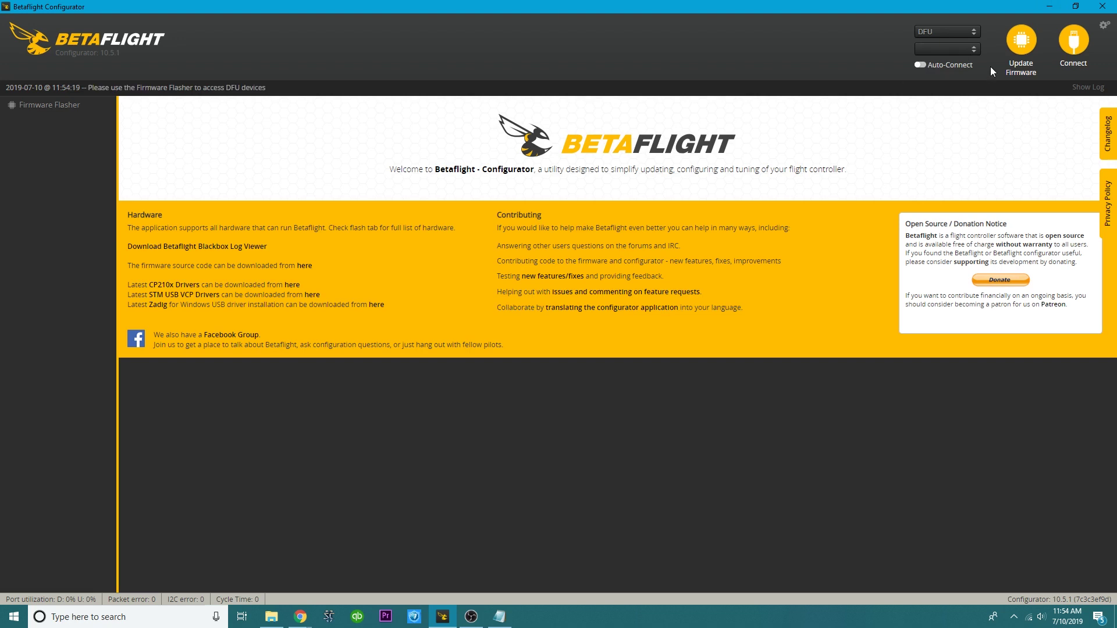
pyautogui.click(1009, 68)
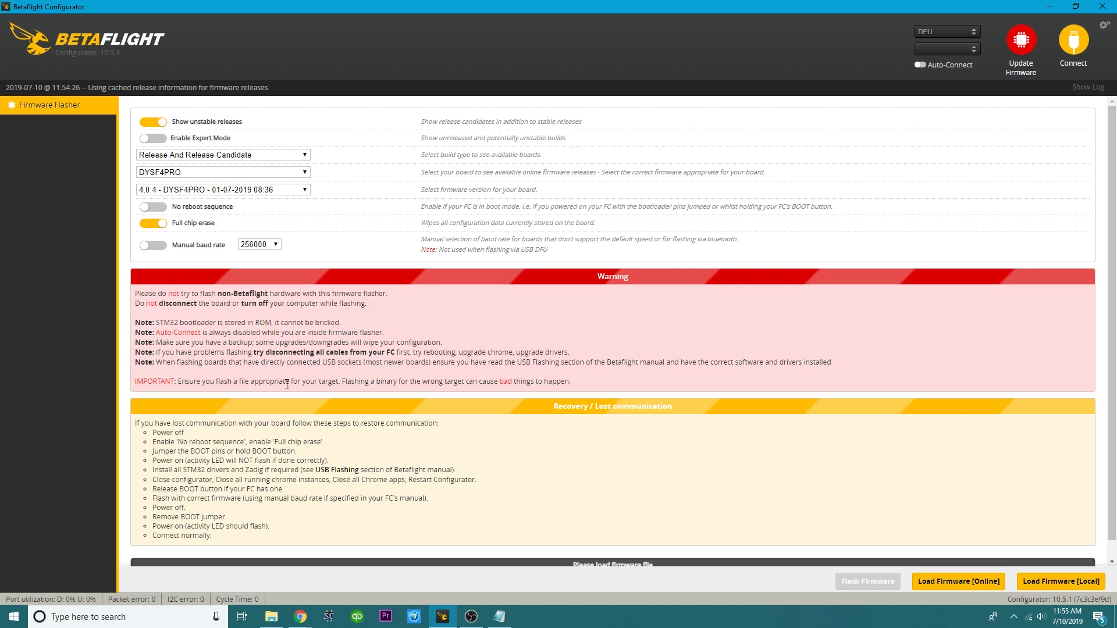
pyautogui.click(183, 177)
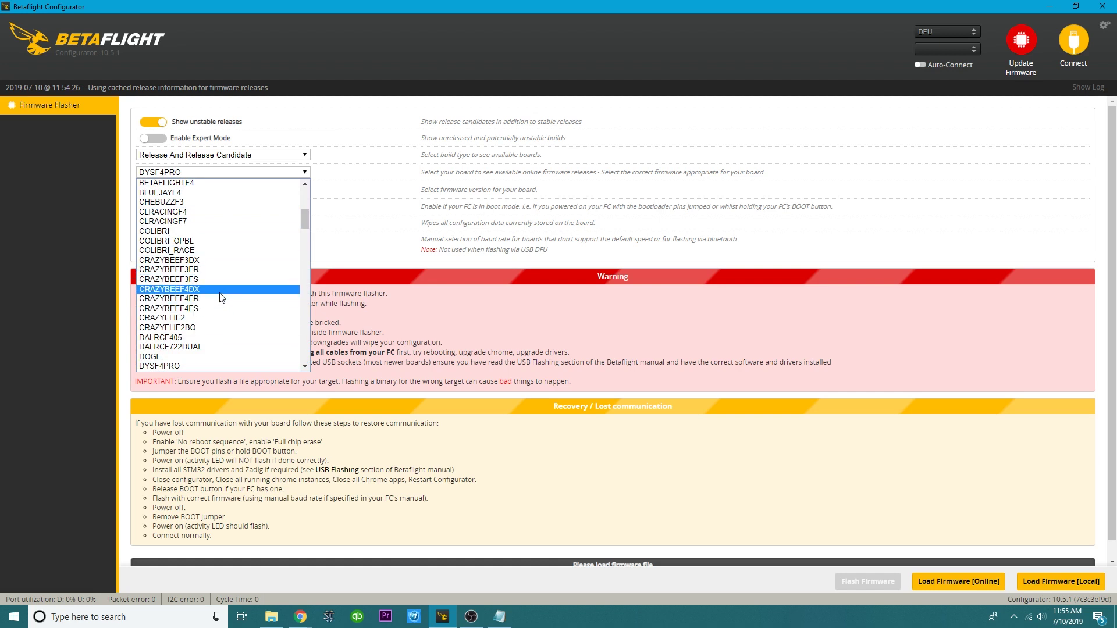
pyautogui.scroll(-10, 221, 297)
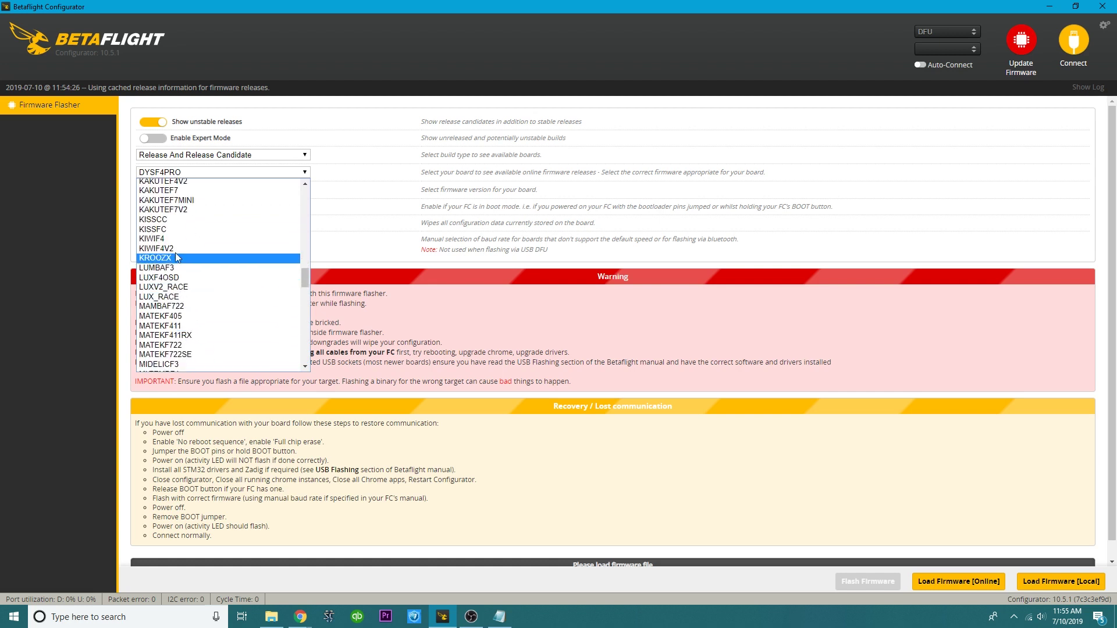
pyautogui.click(305, 184)
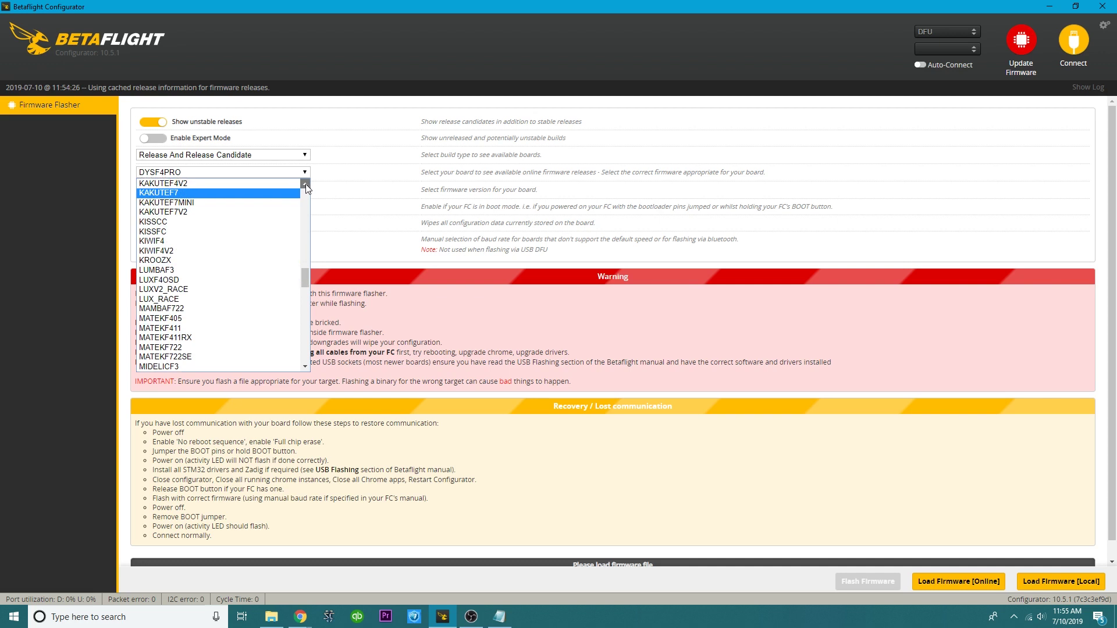
pyautogui.scroll(2, 306, 184)
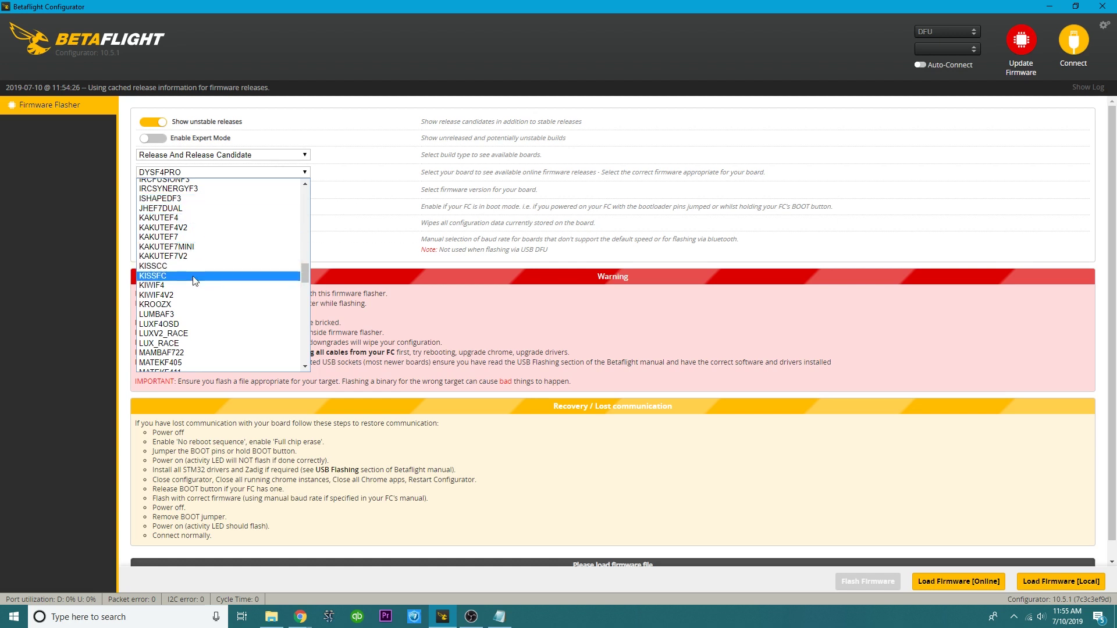
pyautogui.click(196, 228)
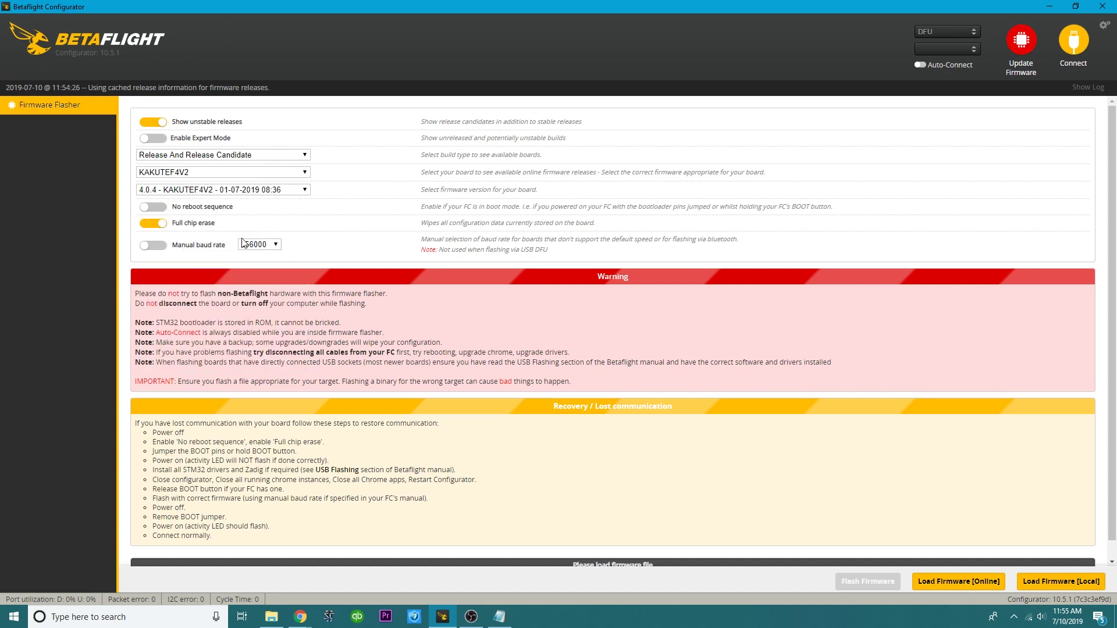
# Compare the firmware versions offered for KAKUTEF4V2 with unstable releases shown and hidden, leaving unstable releases enabled.
pyautogui.click(185, 192)
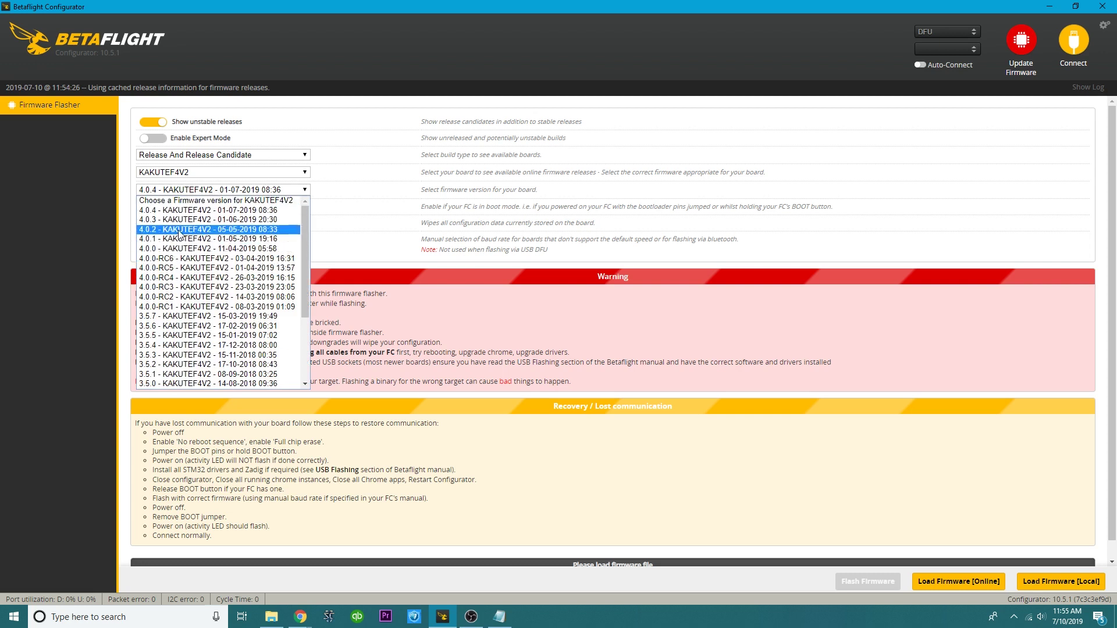
pyautogui.click(154, 122)
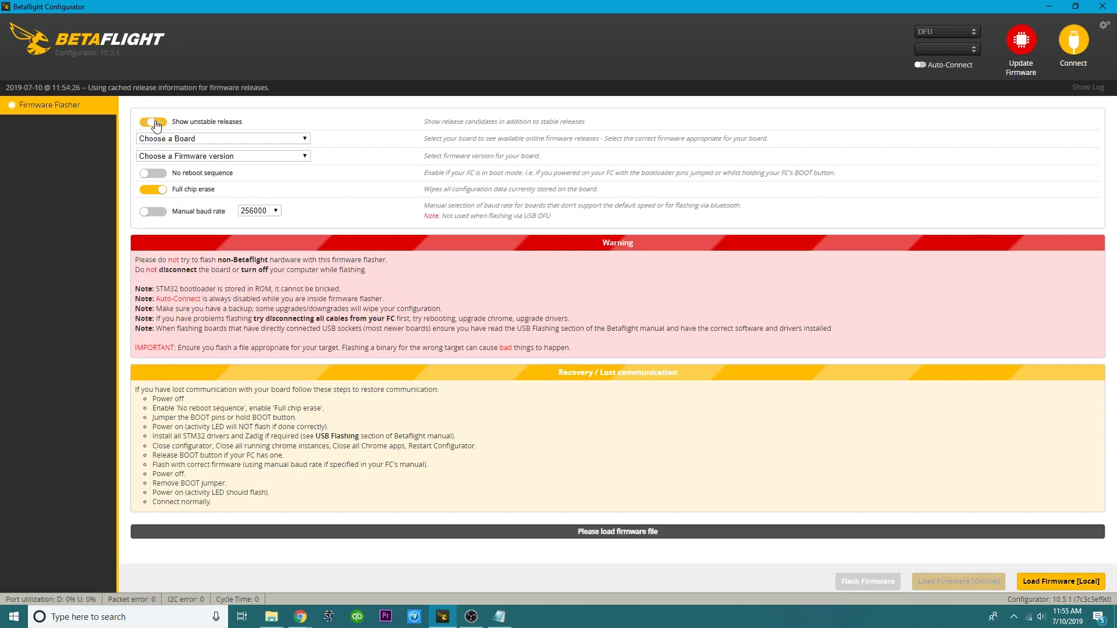
pyautogui.click(207, 139)
pyautogui.click(206, 141)
pyautogui.click(214, 156)
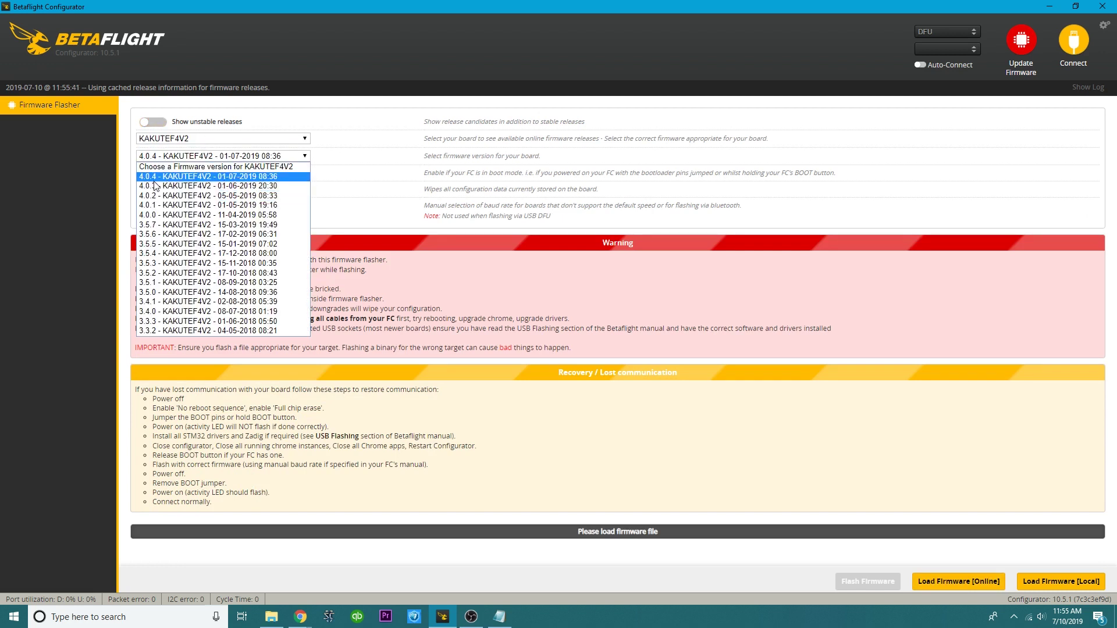
pyautogui.click(155, 121)
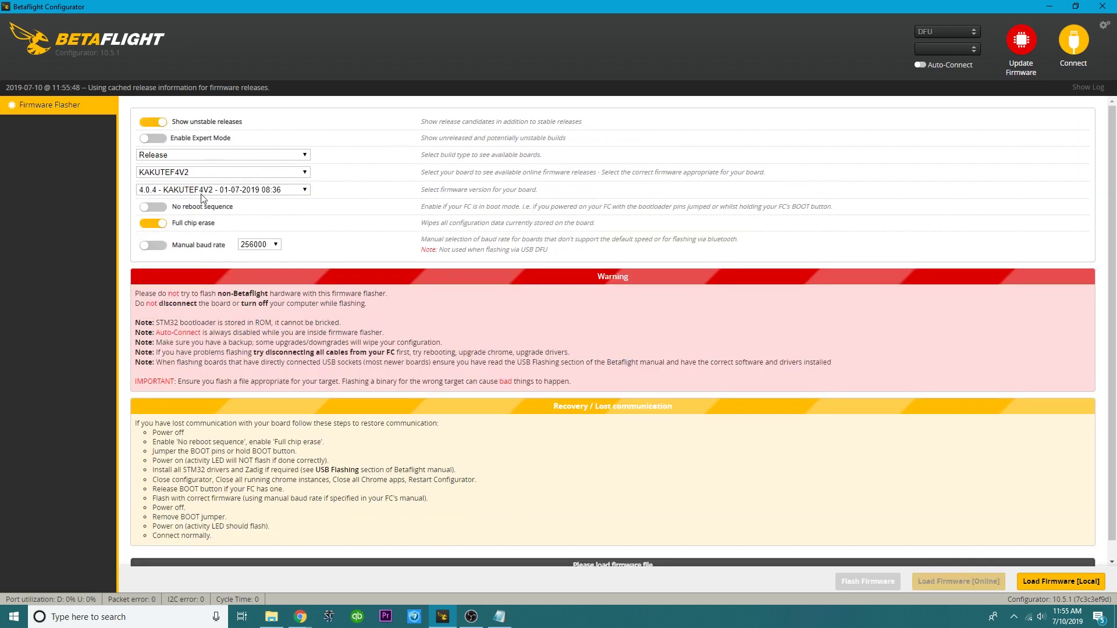
# Select firmware version 4.0.4 for KAKUTEF4V2 and load it from the online source.
pyautogui.click(193, 192)
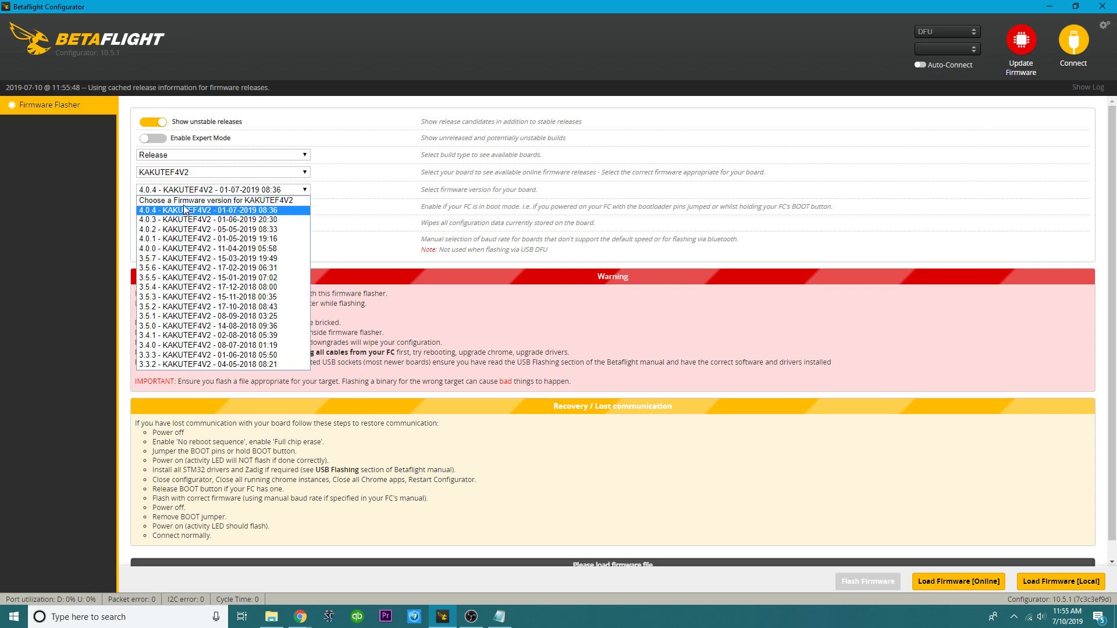
pyautogui.click(182, 211)
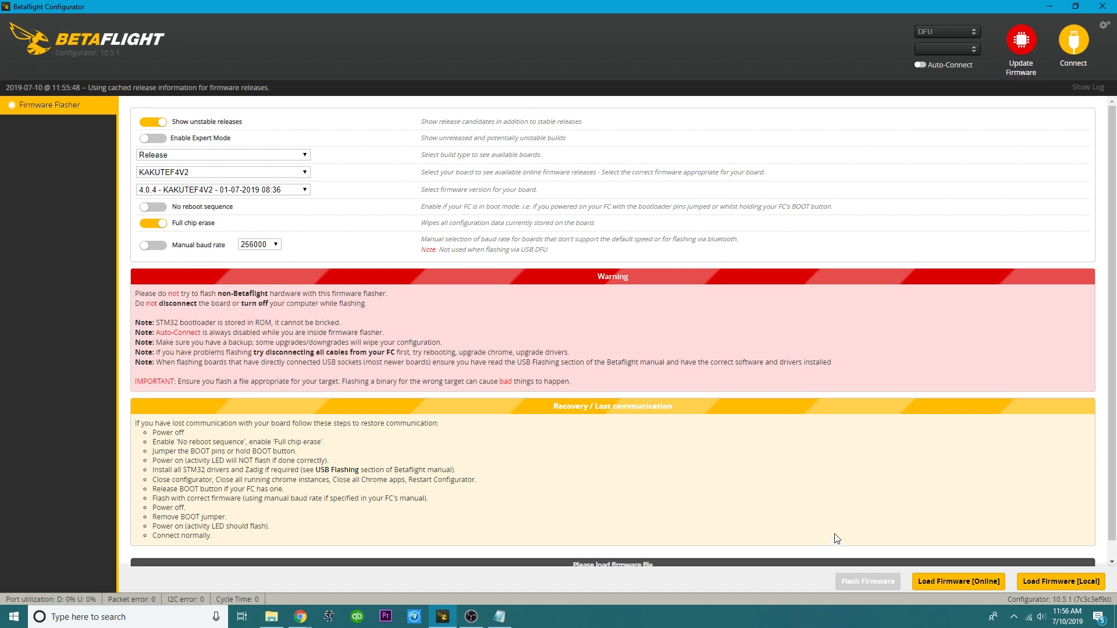
pyautogui.click(958, 581)
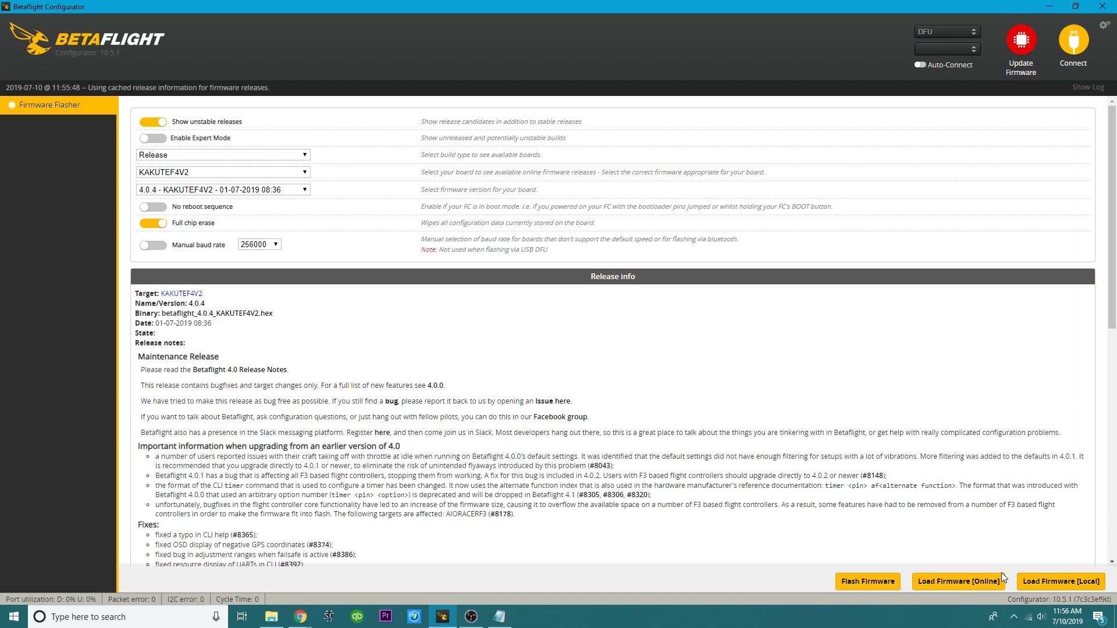
# Review the release notes, warnings and recovery instructions for the loaded 4.0.4 firmware.
pyautogui.scroll(-2, 943, 549)
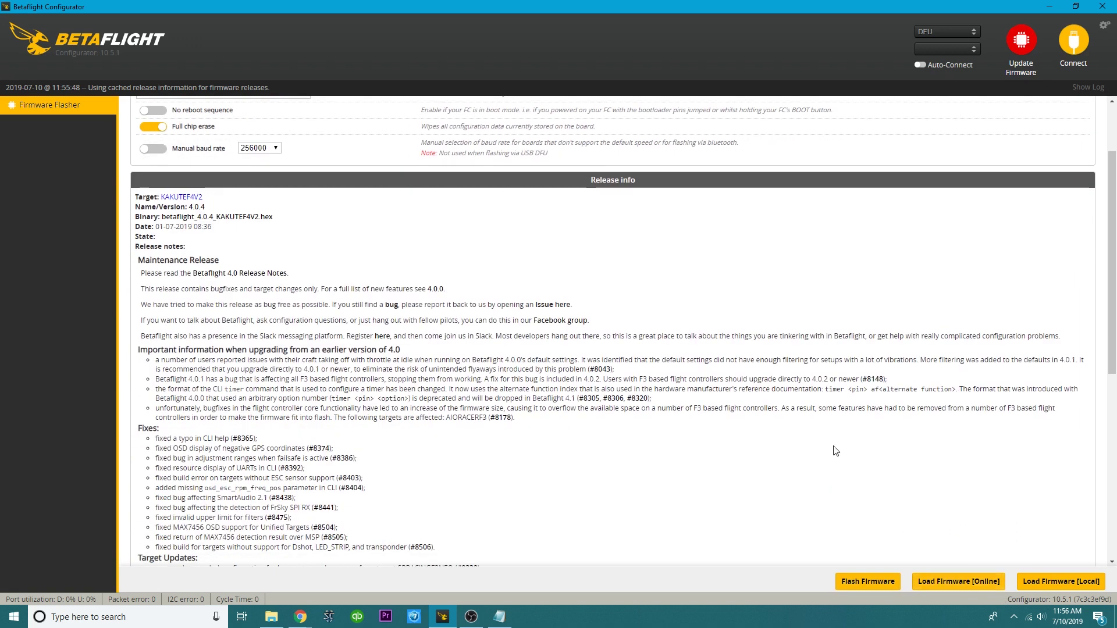
pyautogui.scroll(-5, 836, 451)
pyautogui.scroll(7, 780, 471)
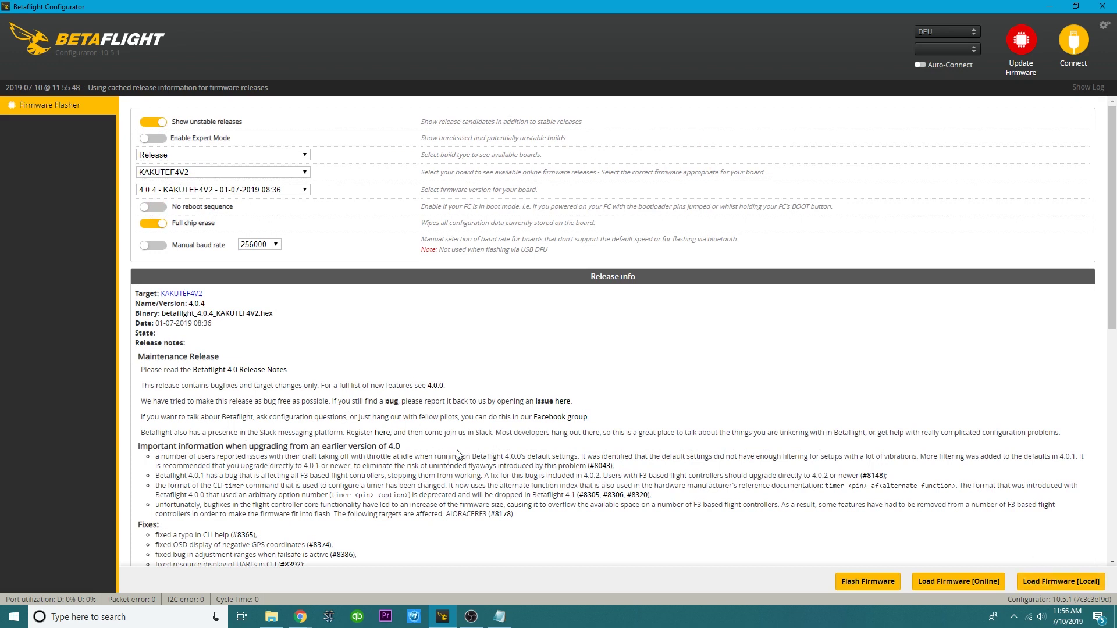
pyautogui.scroll(-2, 456, 451)
pyautogui.scroll(-8, 457, 451)
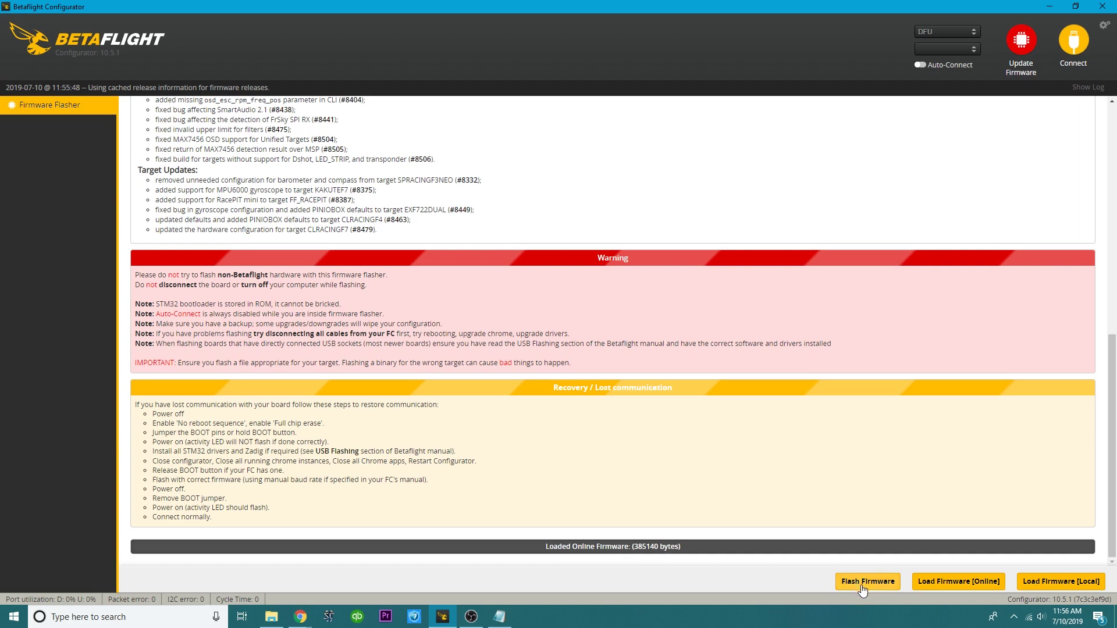
# Flash the loaded Betaflight 4.0.4 firmware onto the KAKUTEF4V2 flight controller and let the programming finish.
pyautogui.click(842, 584)
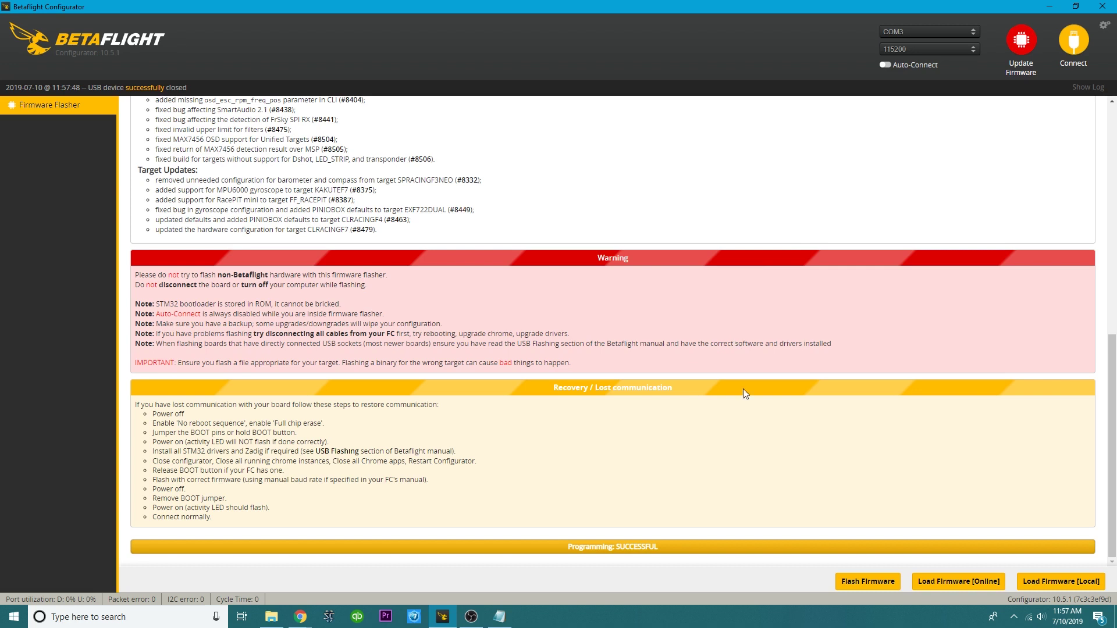
pyautogui.scroll(15, 742, 388)
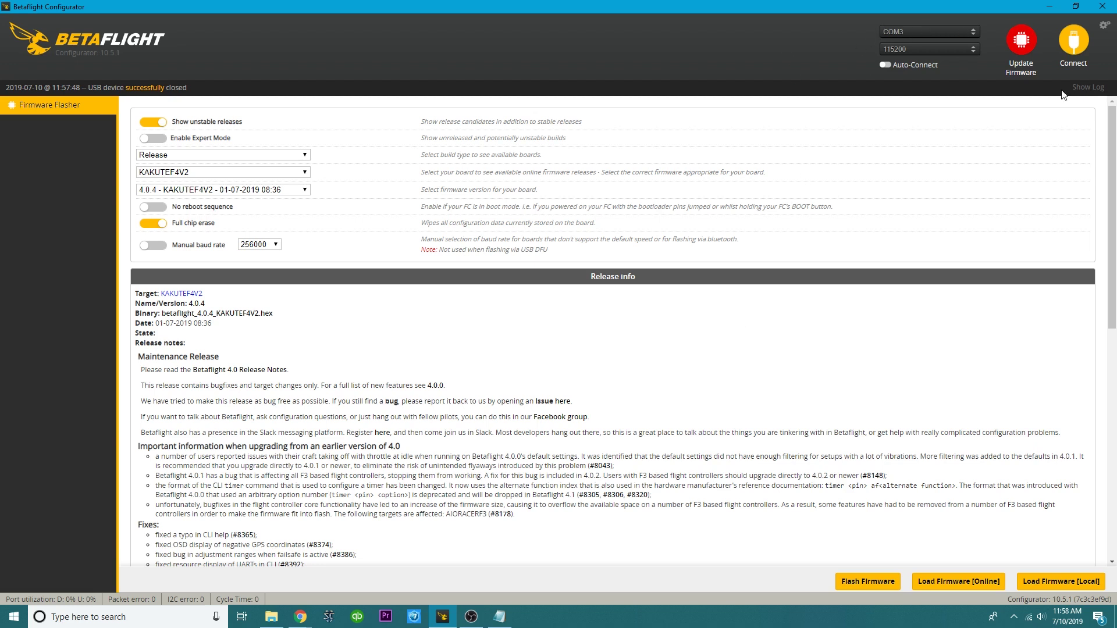
# Connect to the flashed flight controller and check the firmware version and target listed under the Betaflight logo.
pyautogui.click(1077, 44)
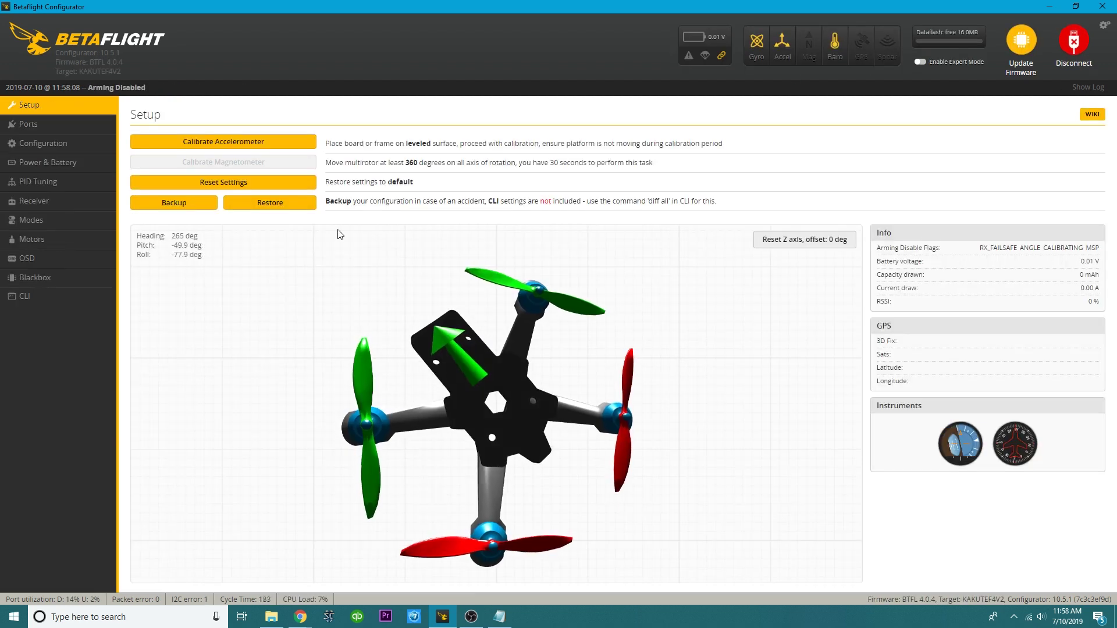
pyautogui.tripleClick(107, 63)
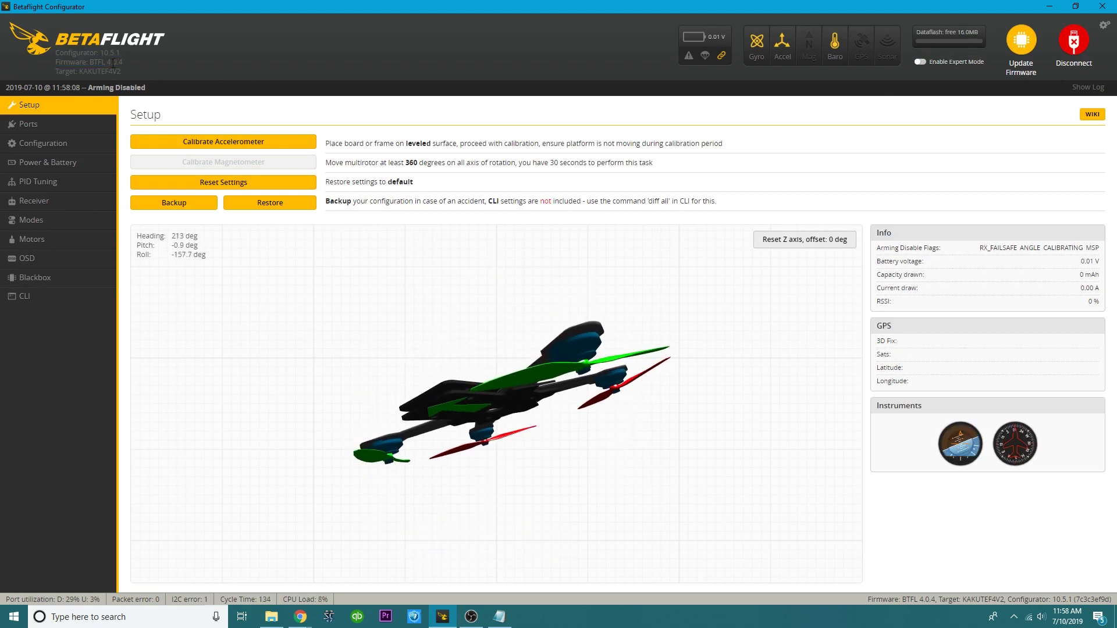
pyautogui.moveTo(107, 62); pyautogui.dragTo(119, 63)
pyautogui.click(126, 66)
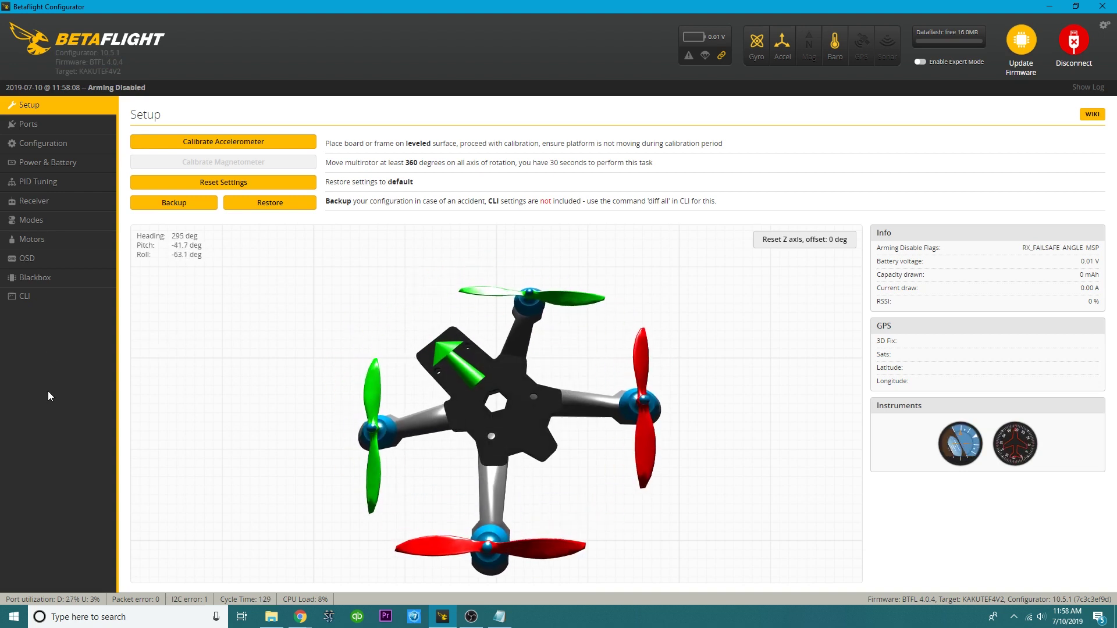
# Run the version command in the flight controller's CLI and check the firmware version number in its output.
pyautogui.click(40, 301)
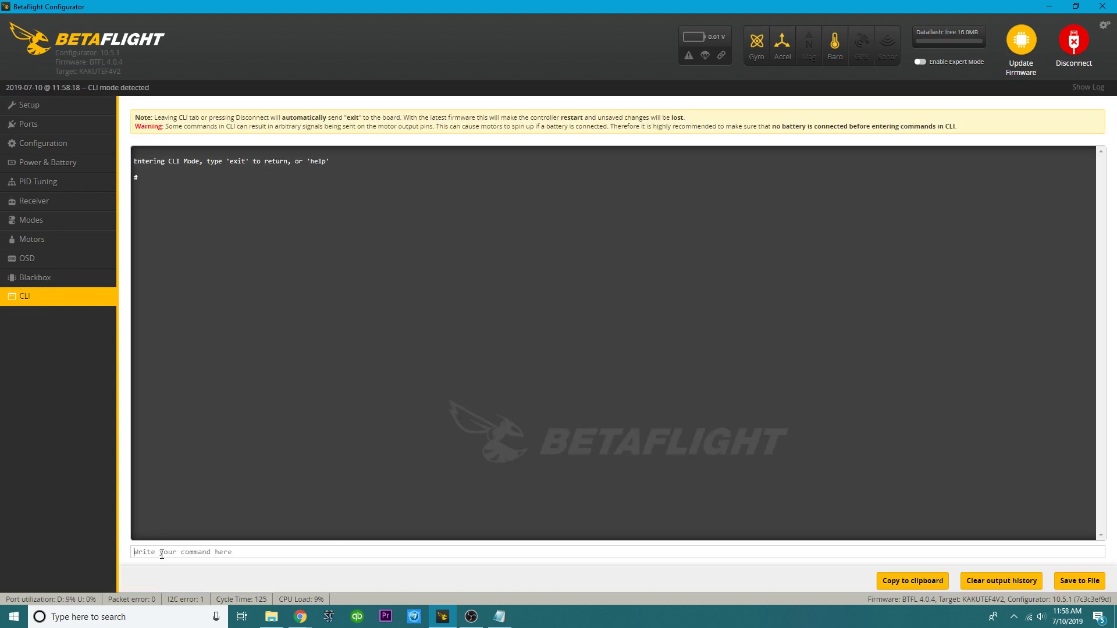
pyautogui.write('version')
pyautogui.press('Return')
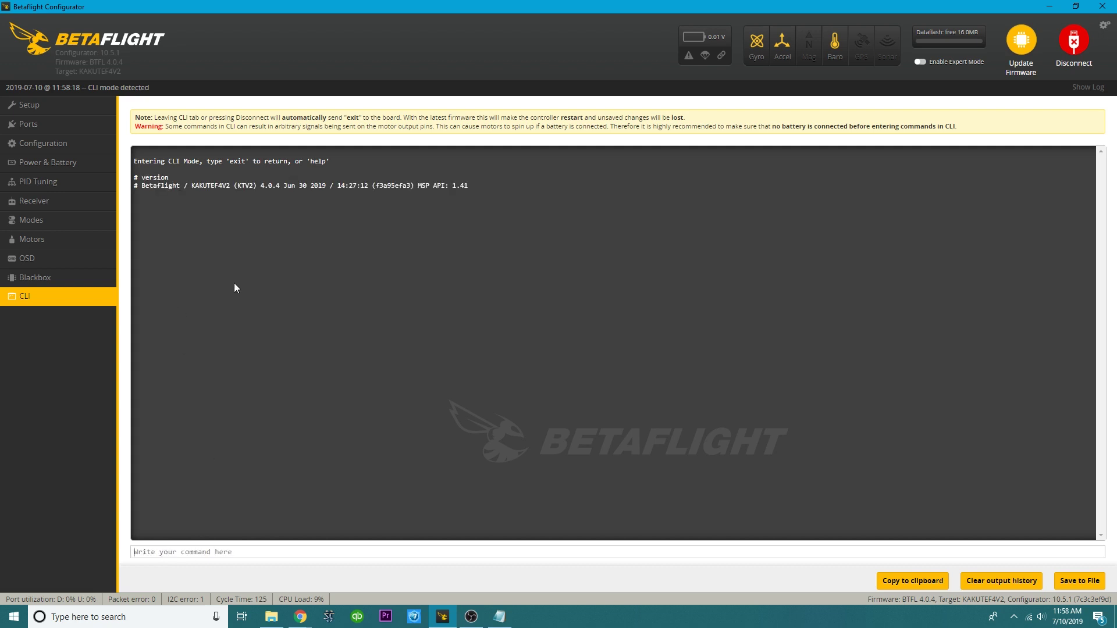
pyautogui.moveTo(288, 187); pyautogui.dragTo(326, 192)
pyautogui.click(287, 187)
pyautogui.doubleClick(269, 186)
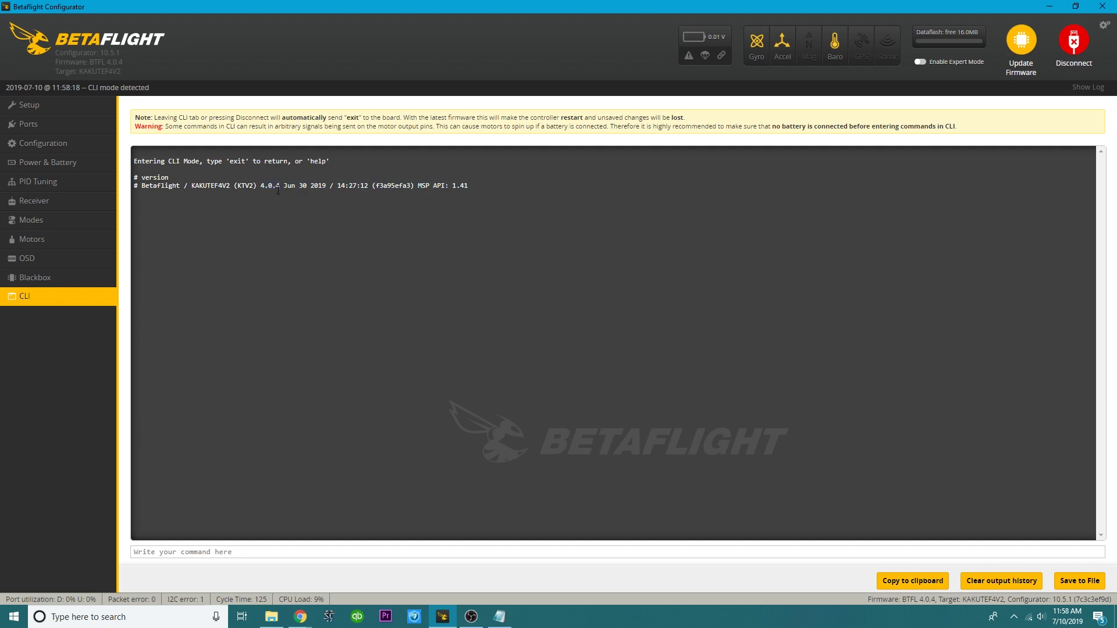